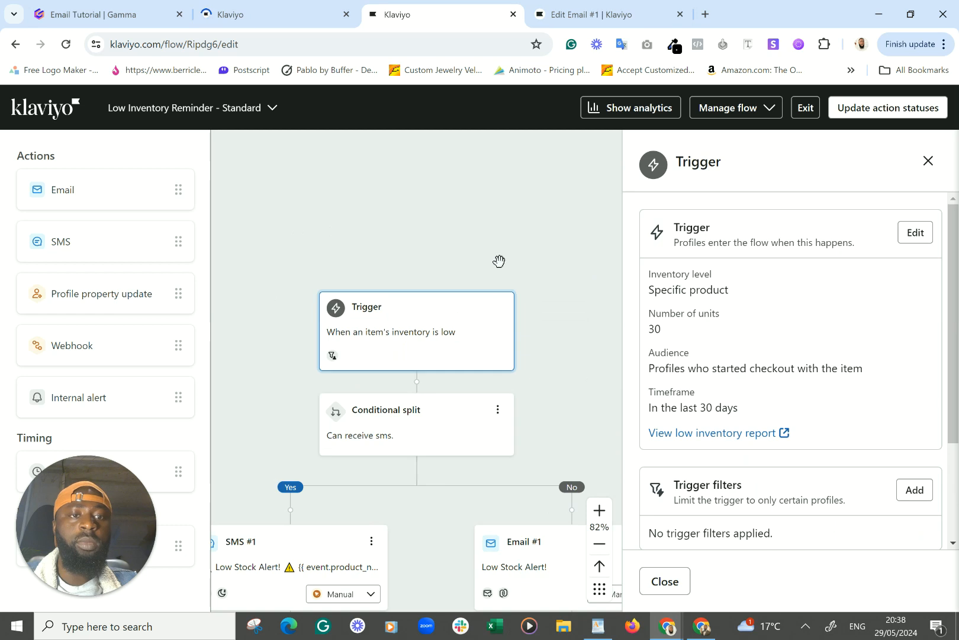
Step: Open the low inventory trigger's setup and examine the inventory level options and the inventory threshold section
{"action": "scroll", "coordinate": [645, 320], "scroll_direction": "down", "scroll_amount": 2}
{"action": "scroll", "coordinate": [725, 264], "scroll_direction": "up", "scroll_amount": 2}
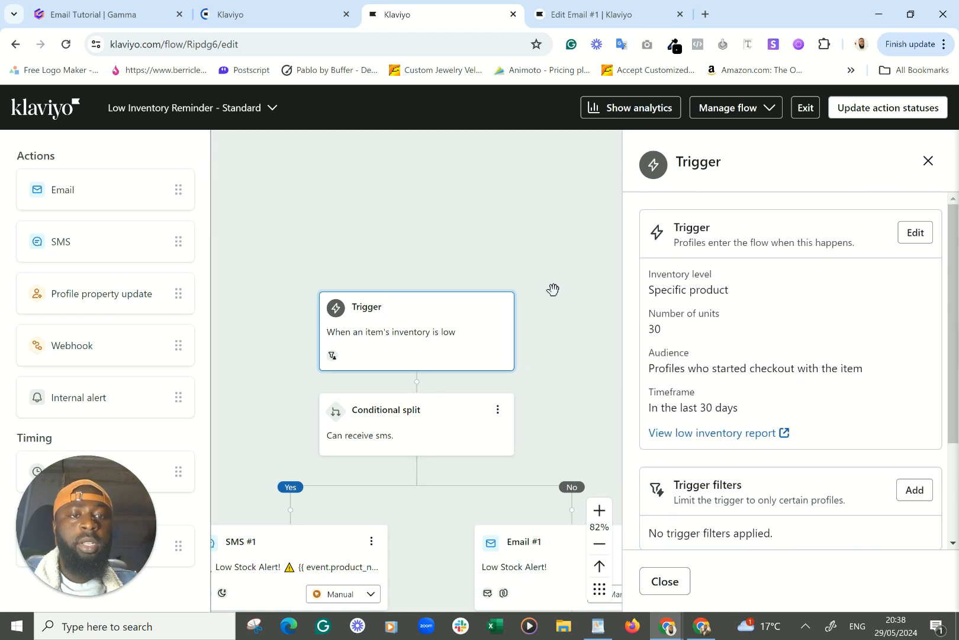
{"action": "left_click", "coordinate": [915, 233]}
{"action": "scroll", "coordinate": [711, 272], "scroll_direction": "down", "scroll_amount": 2}
{"action": "scroll", "coordinate": [765, 306], "scroll_direction": "up", "scroll_amount": 2}
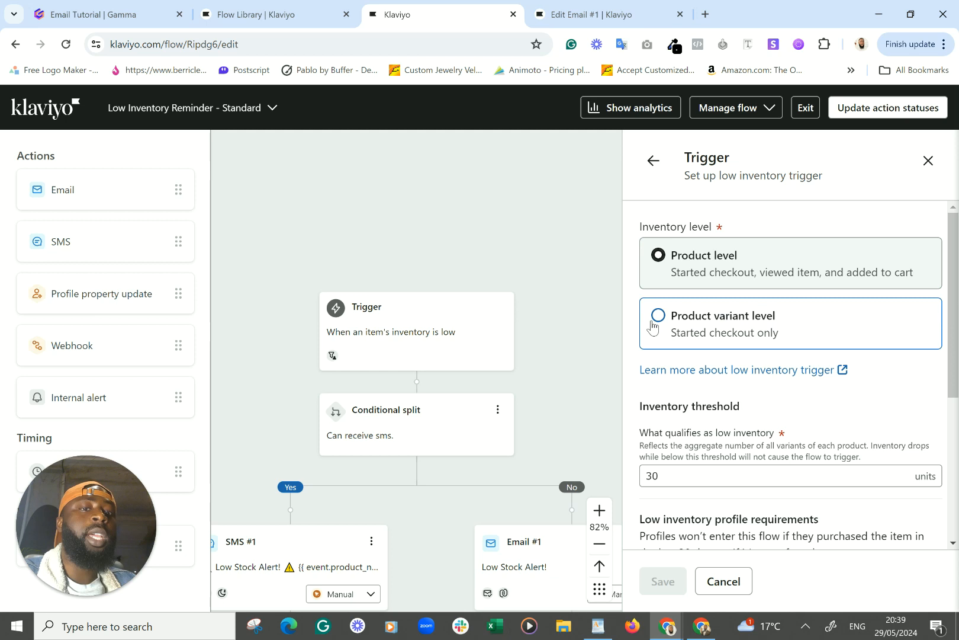
{"action": "scroll", "coordinate": [816, 275], "scroll_direction": "down", "scroll_amount": 1}
{"action": "scroll", "coordinate": [778, 307], "scroll_direction": "up", "scroll_amount": 1}
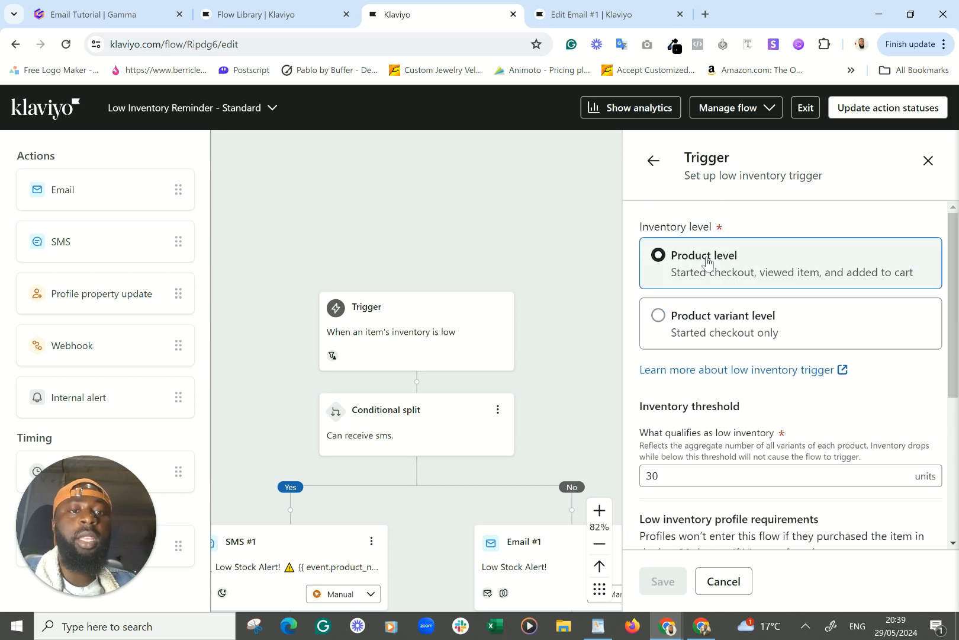
{"action": "scroll", "coordinate": [817, 272], "scroll_direction": "down", "scroll_amount": 2}
{"action": "scroll", "coordinate": [781, 285], "scroll_direction": "up", "scroll_amount": 2}
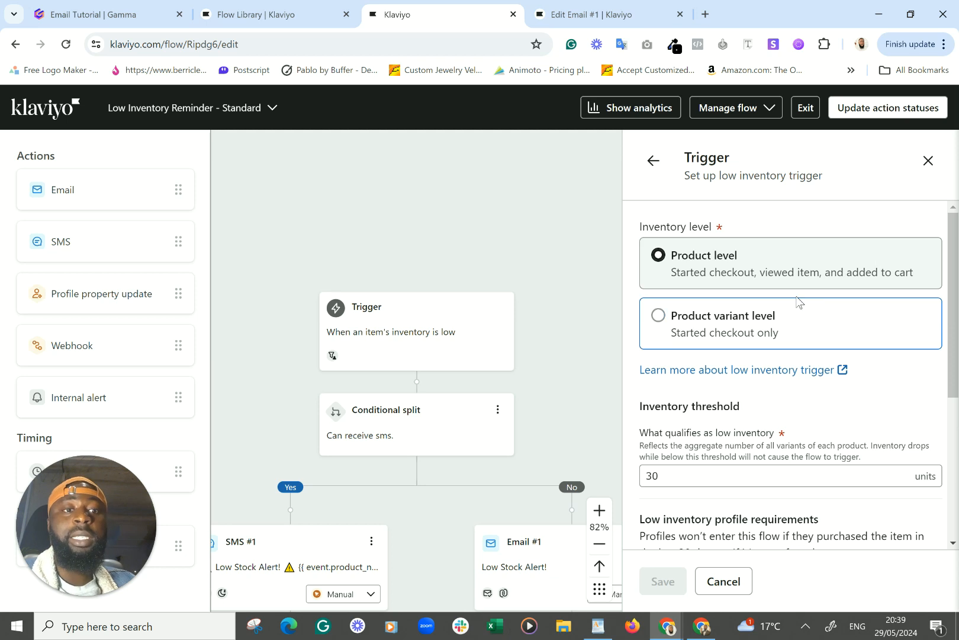
{"action": "scroll", "coordinate": [803, 300], "scroll_direction": "down", "scroll_amount": 3}
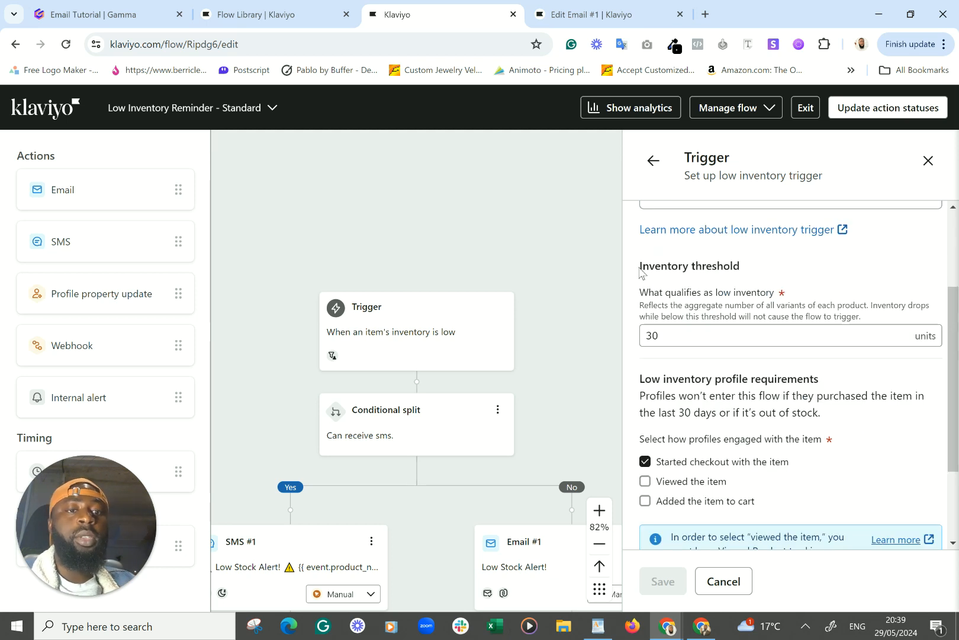
Step: Try a low inventory threshold of 5 units and restore it to 30 units
{"action": "left_click", "coordinate": [683, 336]}
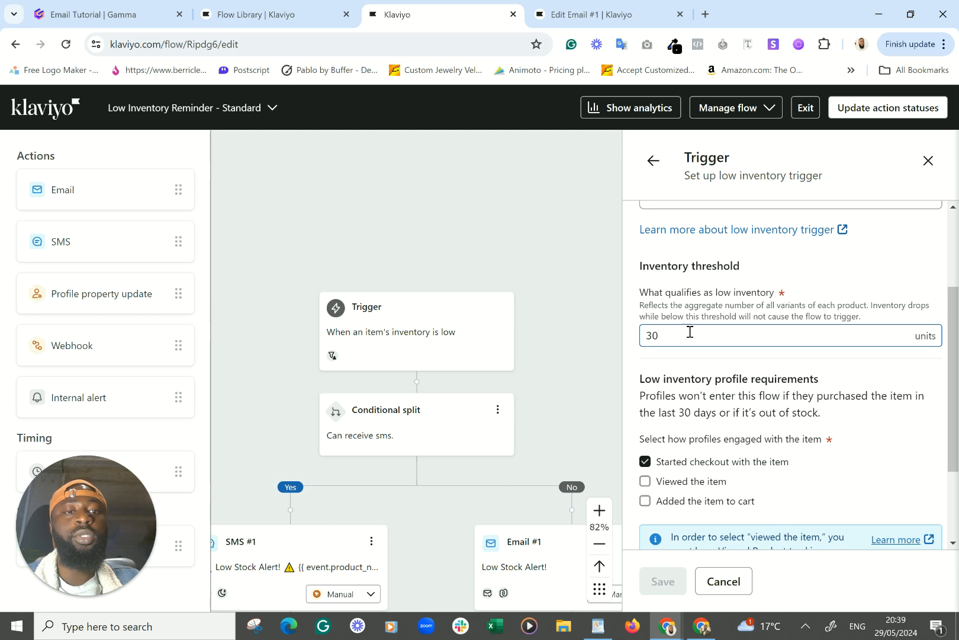
{"action": "left_click", "coordinate": [680, 339]}
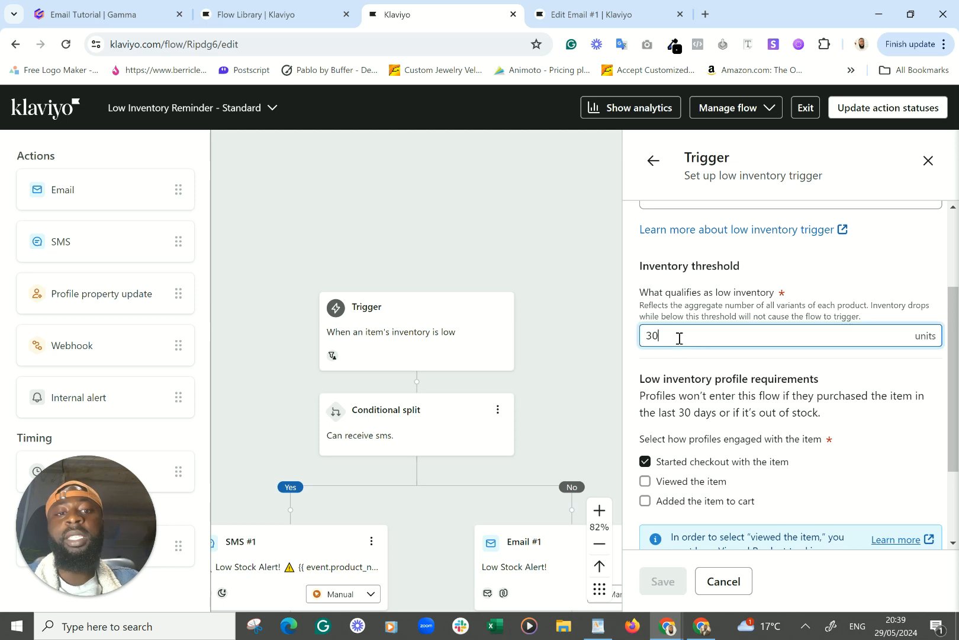
{"action": "double_click", "coordinate": [679, 340]}
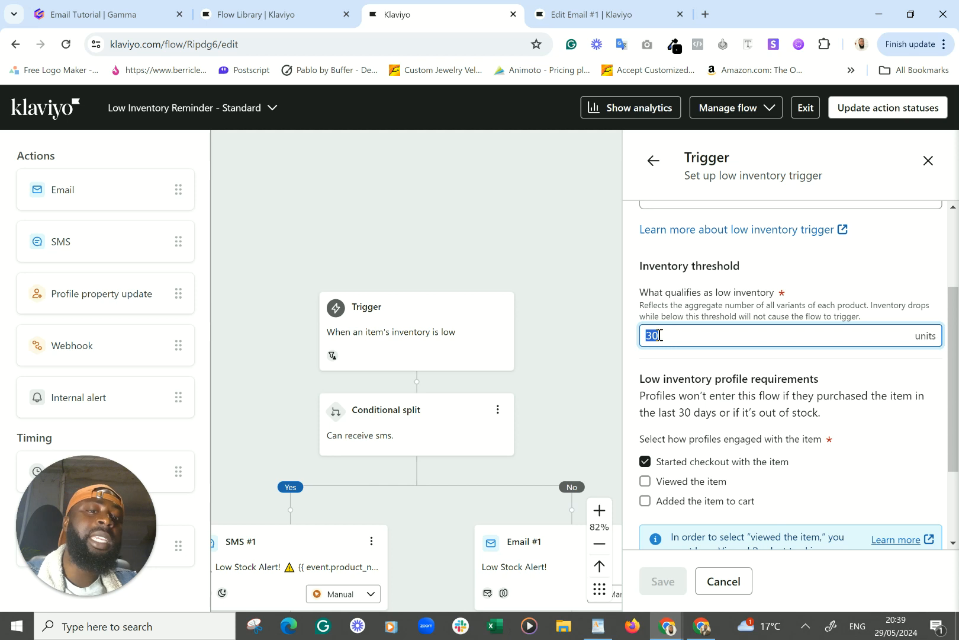
{"action": "type", "text": "3"}
{"action": "key", "text": "BackSpace"}
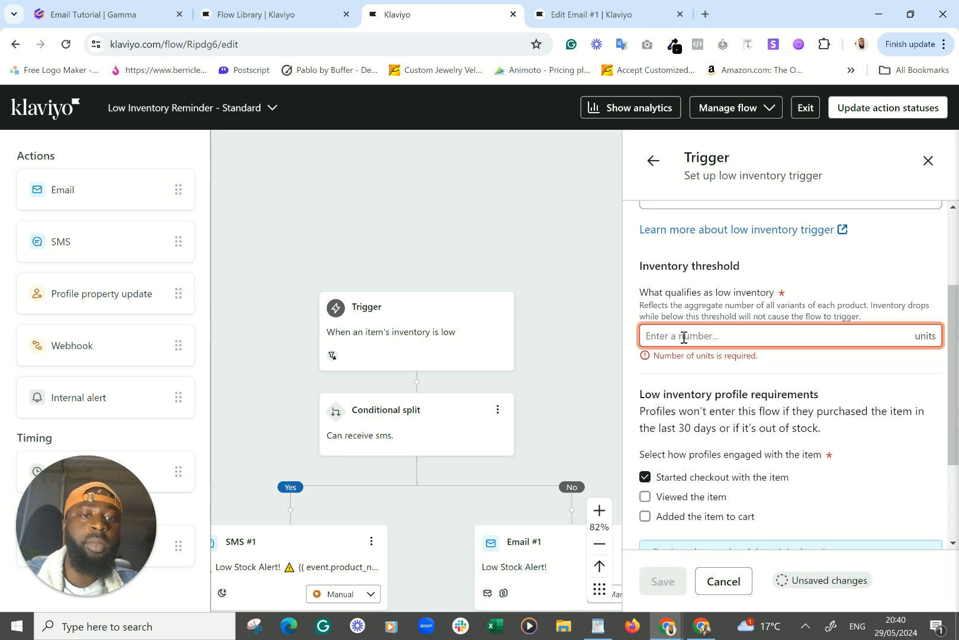
{"action": "type", "text": "5"}
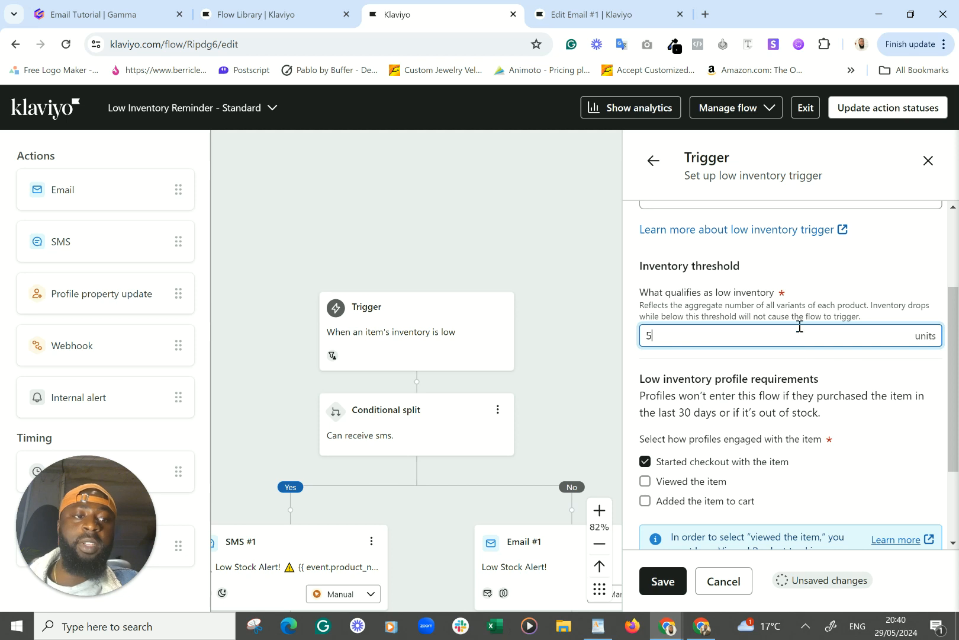
{"action": "key", "text": "BackSpace"}
{"action": "type", "text": "30"}
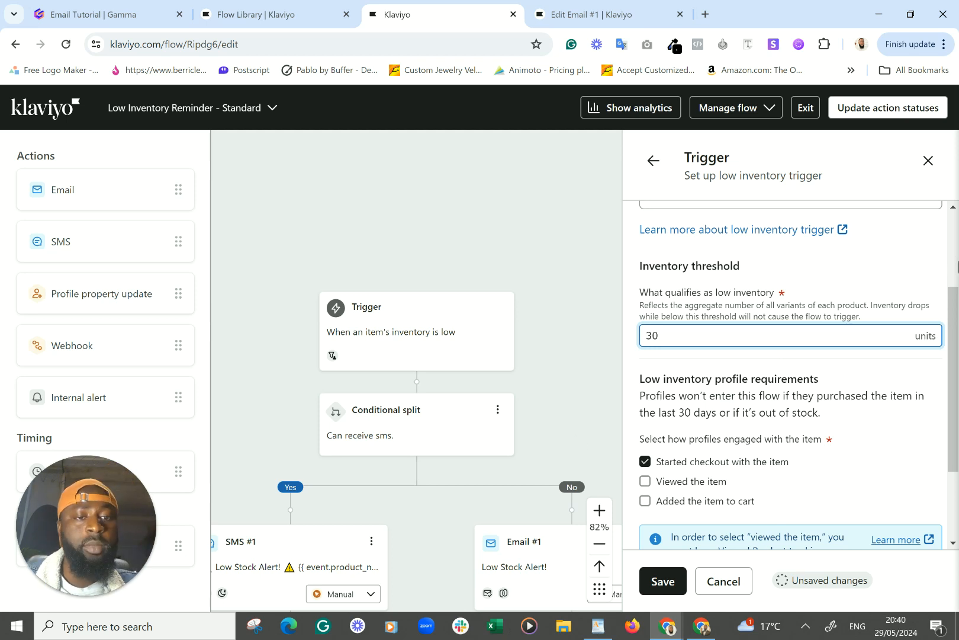
Step: Try including profiles that viewed the item and added it to cart, and clear both options again
{"action": "scroll", "coordinate": [797, 315], "scroll_direction": "down", "scroll_amount": 1}
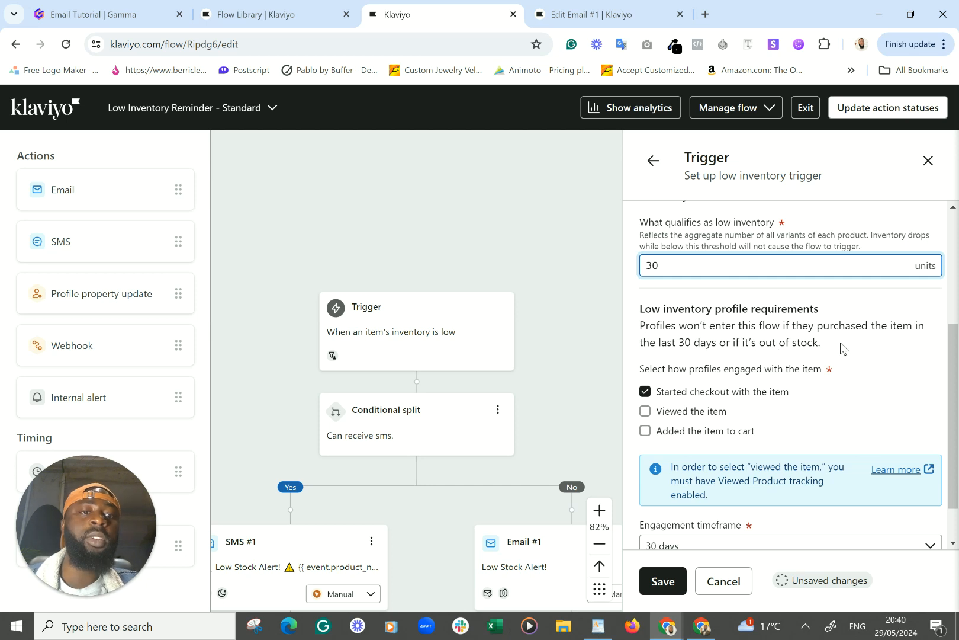
{"action": "scroll", "coordinate": [843, 349], "scroll_direction": "down", "scroll_amount": 1}
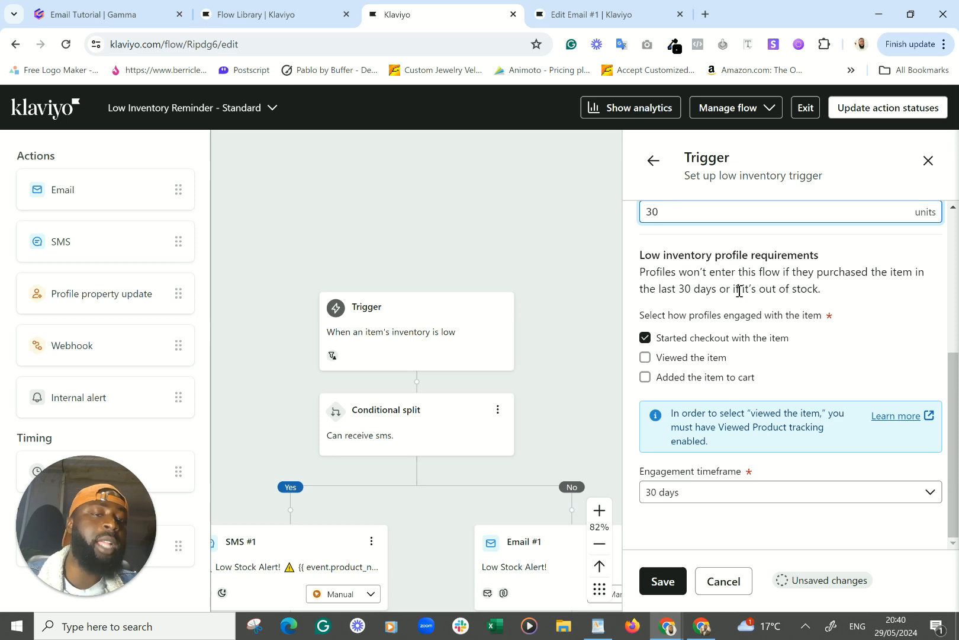
{"action": "left_click", "coordinate": [645, 357]}
{"action": "left_click", "coordinate": [645, 377]}
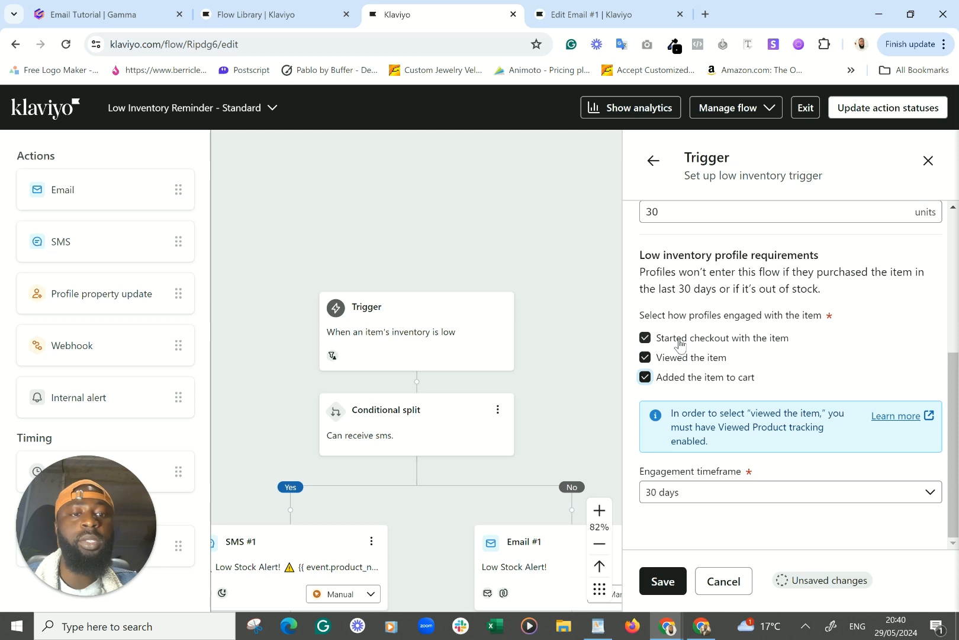
{"action": "left_click", "coordinate": [645, 357]}
{"action": "left_click", "coordinate": [645, 376]}
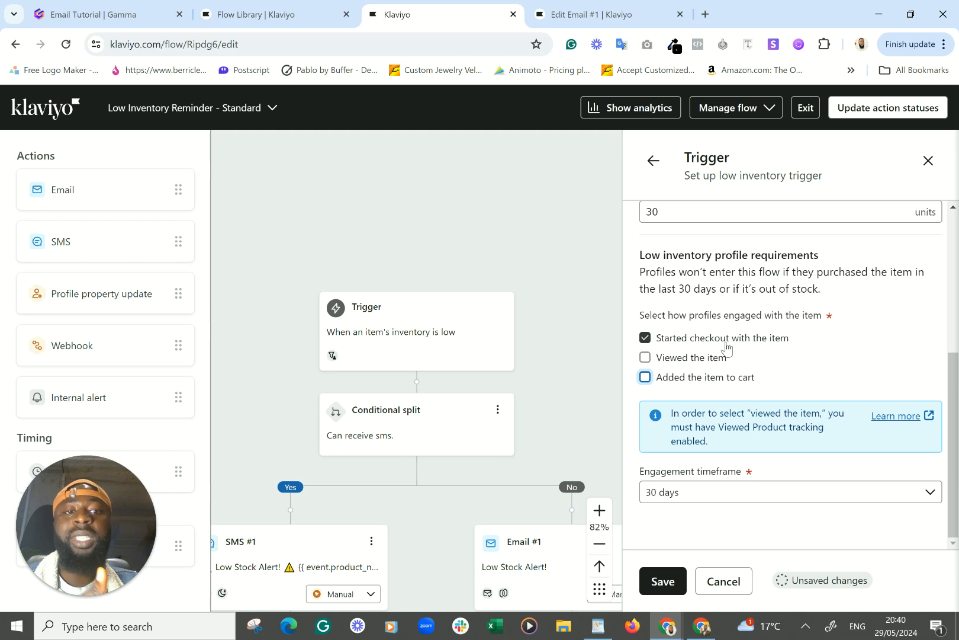
Step: Include profiles that added the item to cart in the engagement requirements, leaving "Viewed the item" unselected
{"action": "left_click", "coordinate": [645, 357]}
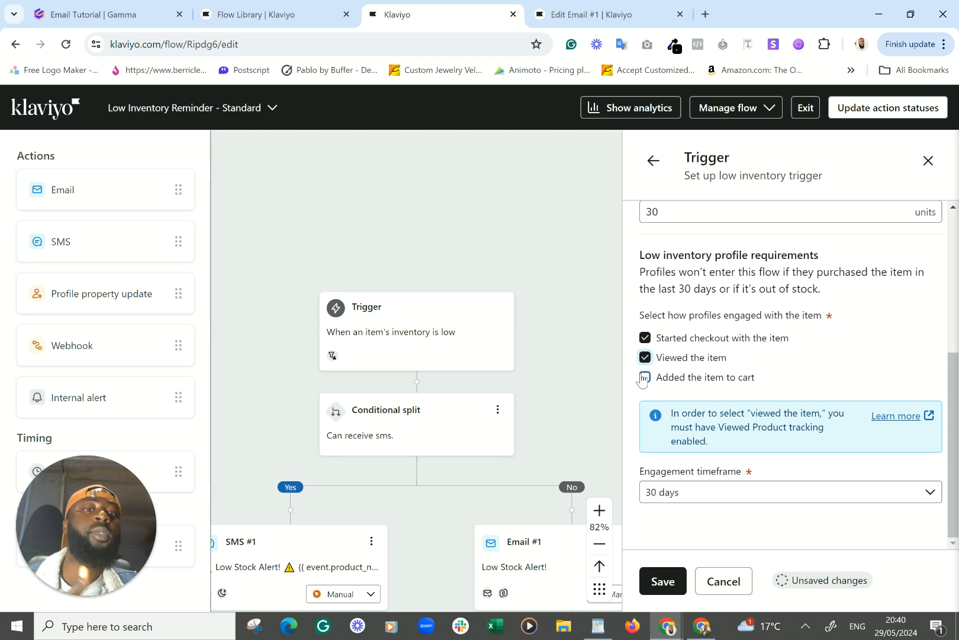
{"action": "left_click", "coordinate": [644, 378]}
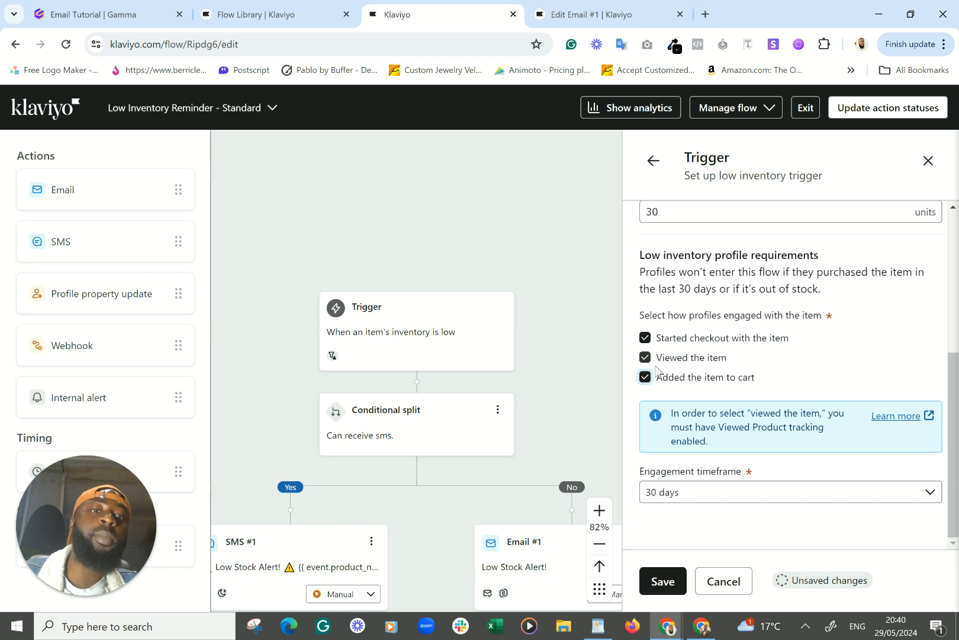
{"action": "left_click", "coordinate": [645, 357]}
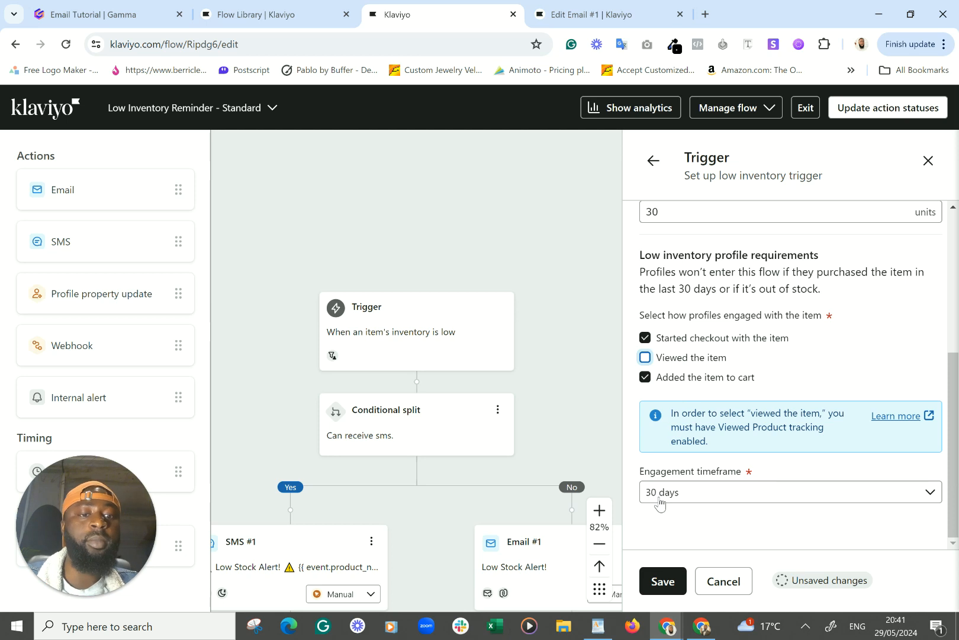
Step: Check the available engagement timeframe options for the trigger without changing the selection
{"action": "left_click_drag", "start_coordinate": [637, 474], "coordinate": [753, 467]}
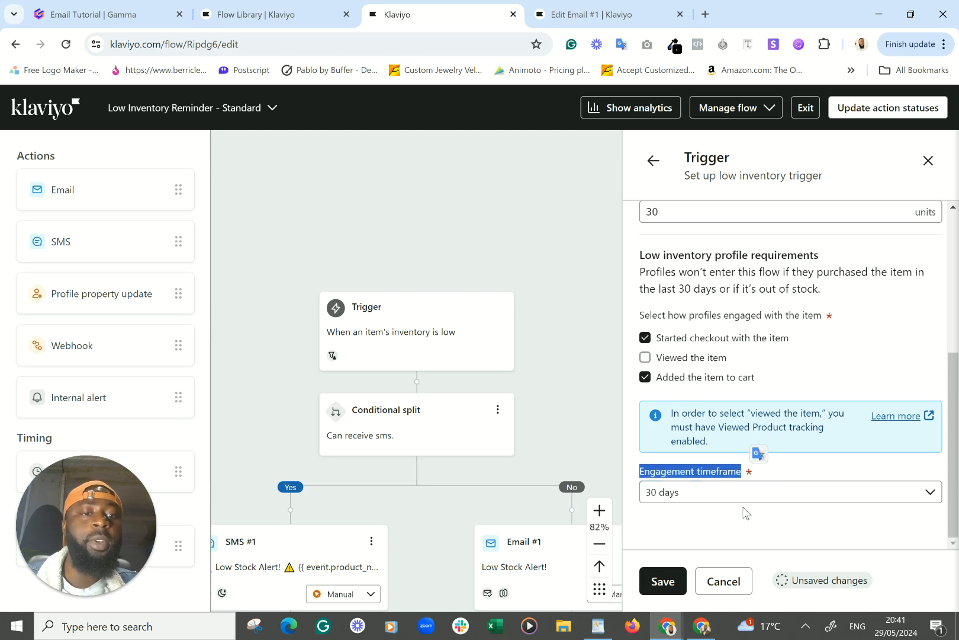
{"action": "left_click", "coordinate": [723, 520]}
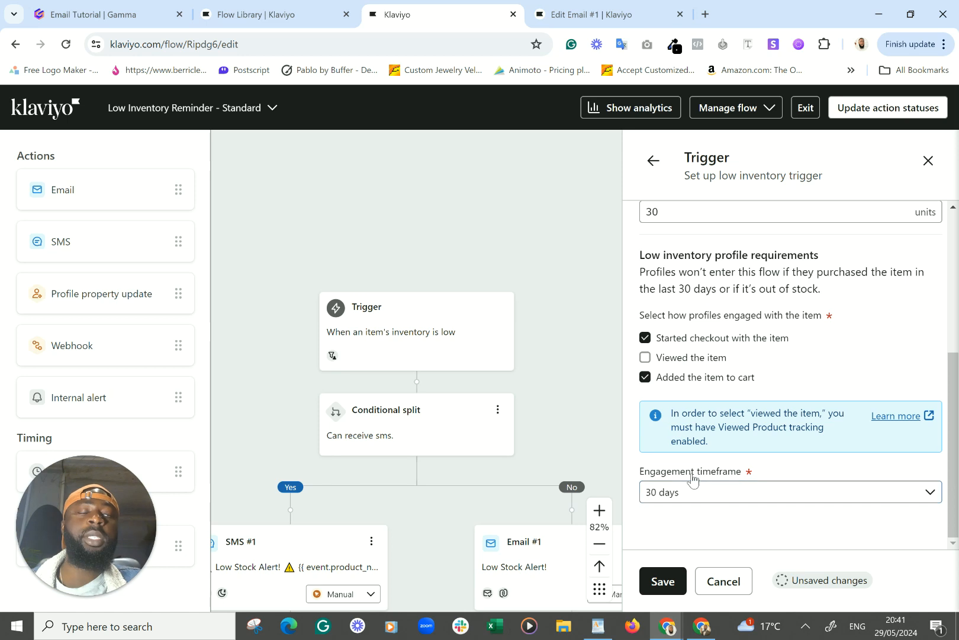
{"action": "left_click", "coordinate": [730, 503]}
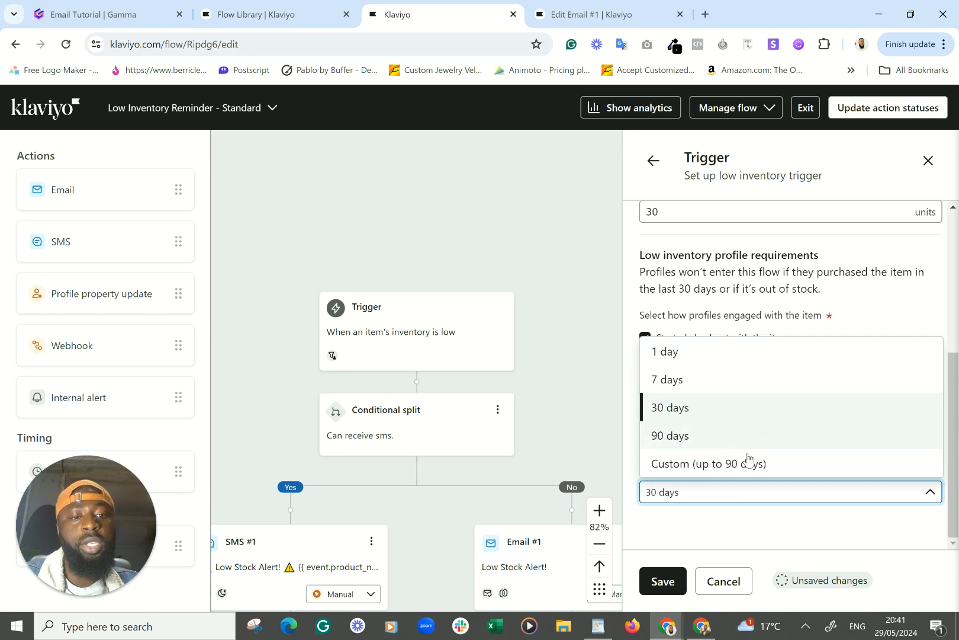
{"action": "left_click", "coordinate": [713, 522]}
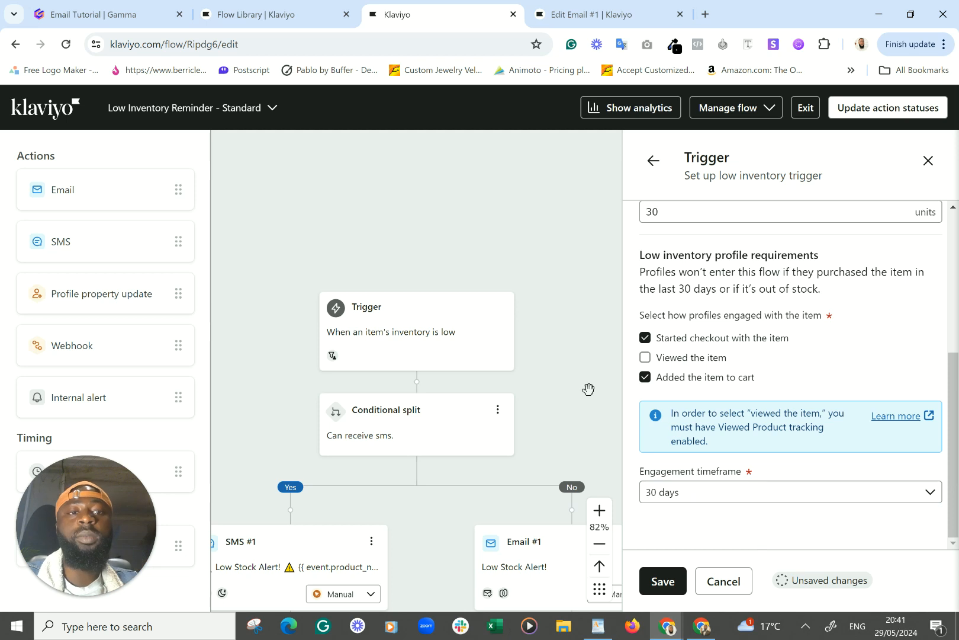
Step: Review the low inventory trigger's settings once more and save them
{"action": "scroll", "coordinate": [555, 456], "scroll_direction": "down", "scroll_amount": 2}
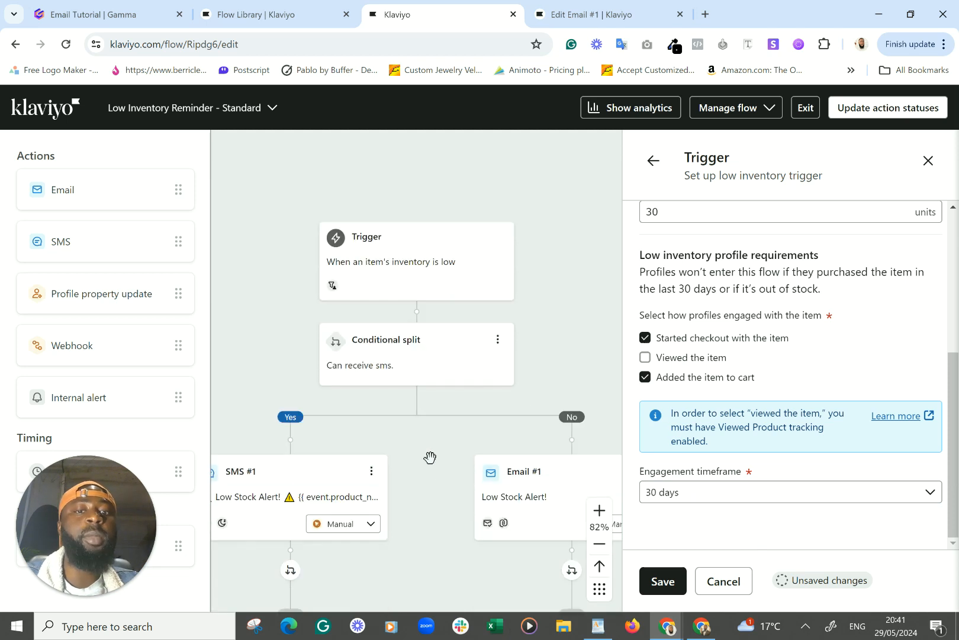
{"action": "scroll", "coordinate": [826, 441], "scroll_direction": "up", "scroll_amount": 4}
{"action": "scroll", "coordinate": [811, 391], "scroll_direction": "down", "scroll_amount": 4}
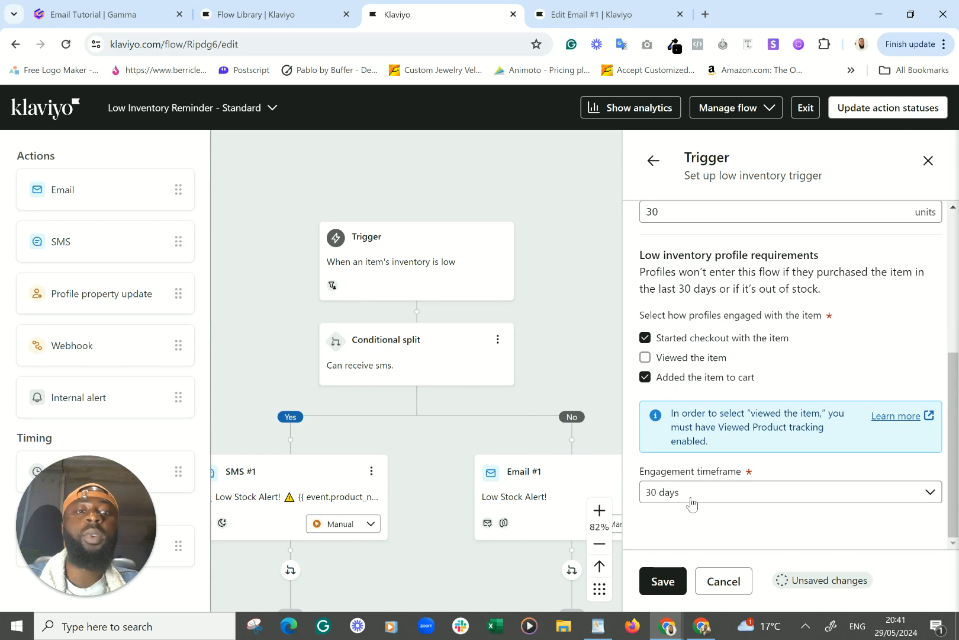
{"action": "scroll", "coordinate": [797, 408], "scroll_direction": "up", "scroll_amount": 3}
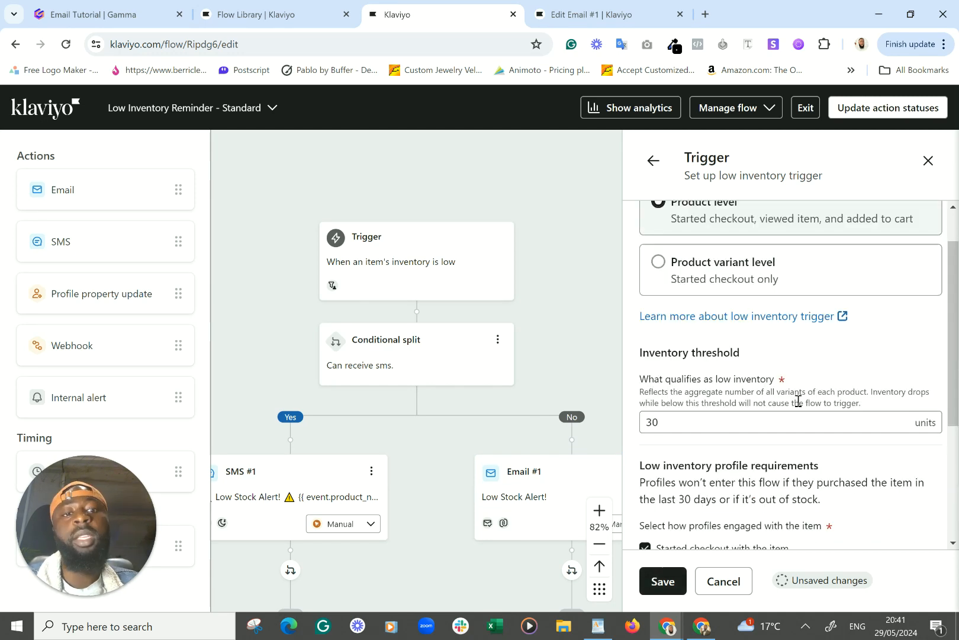
{"action": "scroll", "coordinate": [799, 397], "scroll_direction": "up", "scroll_amount": 1}
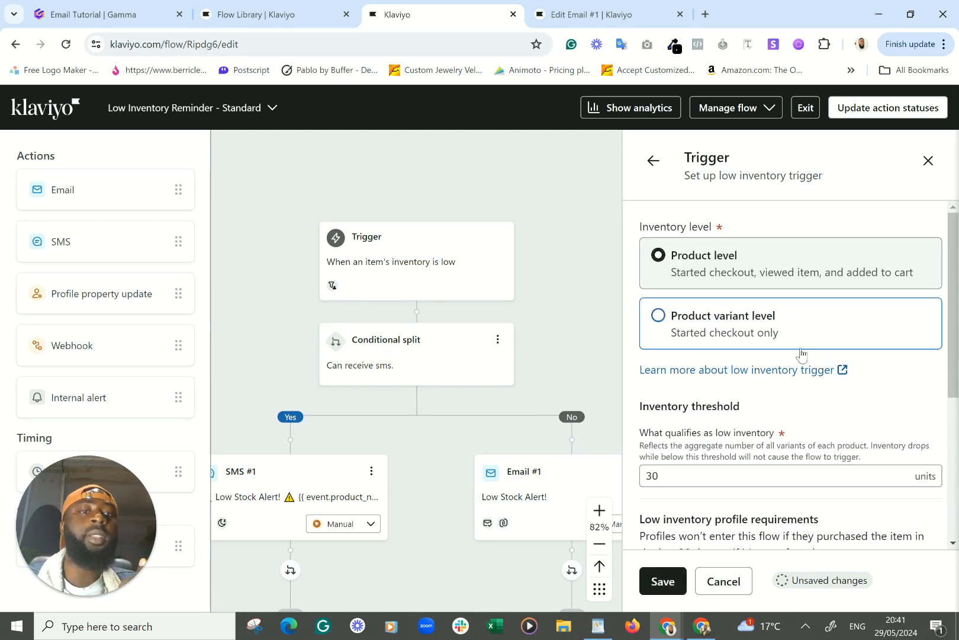
{"action": "scroll", "coordinate": [717, 468], "scroll_direction": "down", "scroll_amount": 4}
{"action": "left_click", "coordinate": [659, 578]}
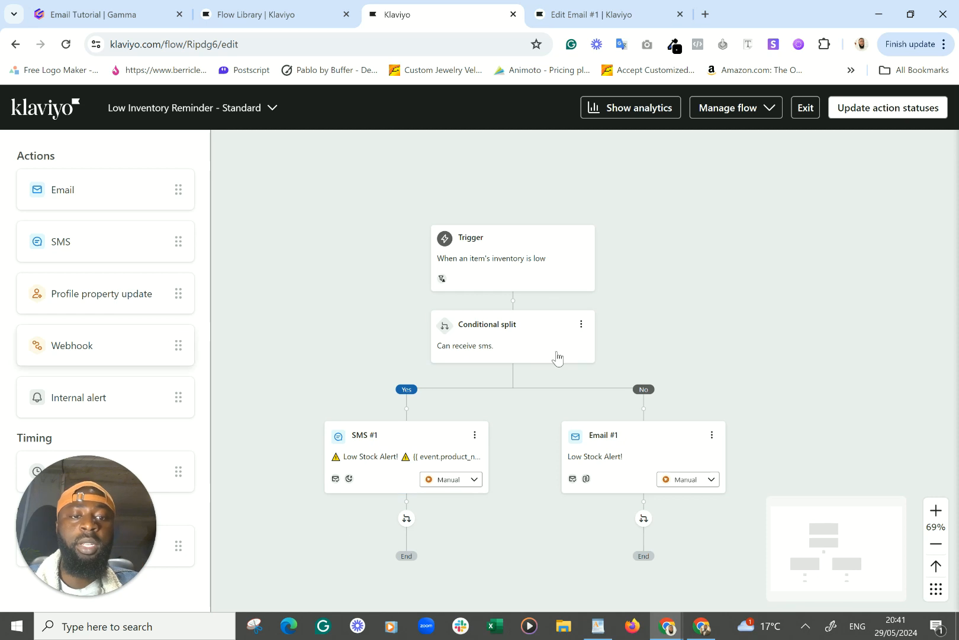
Step: Open the details of Email #1 on the No branch and switch to its template editor in the other browser tab
{"action": "left_click", "coordinate": [623, 453]}
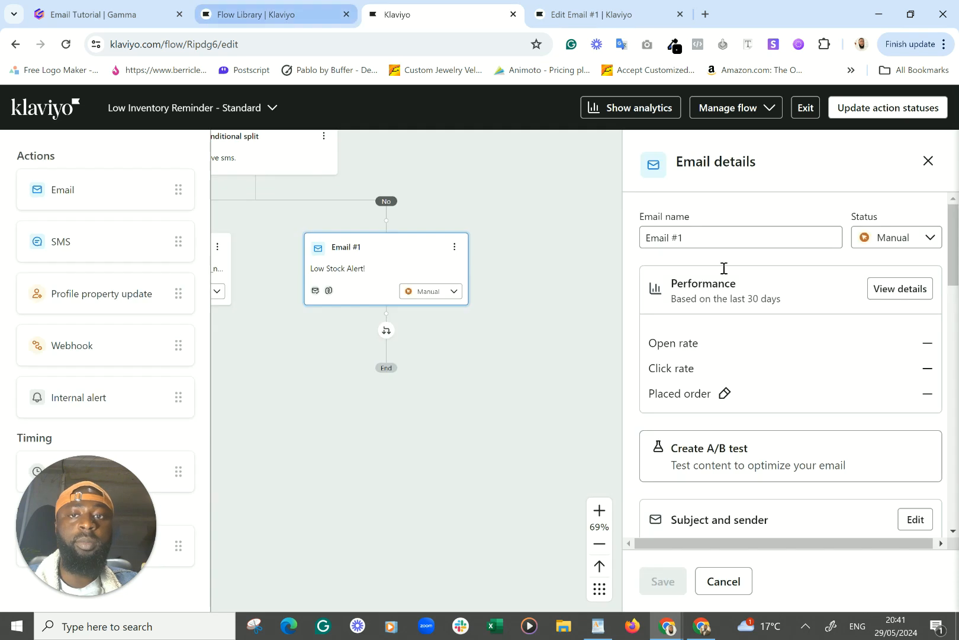
{"action": "left_click", "coordinate": [240, 7]}
{"action": "left_click", "coordinate": [555, 5]}
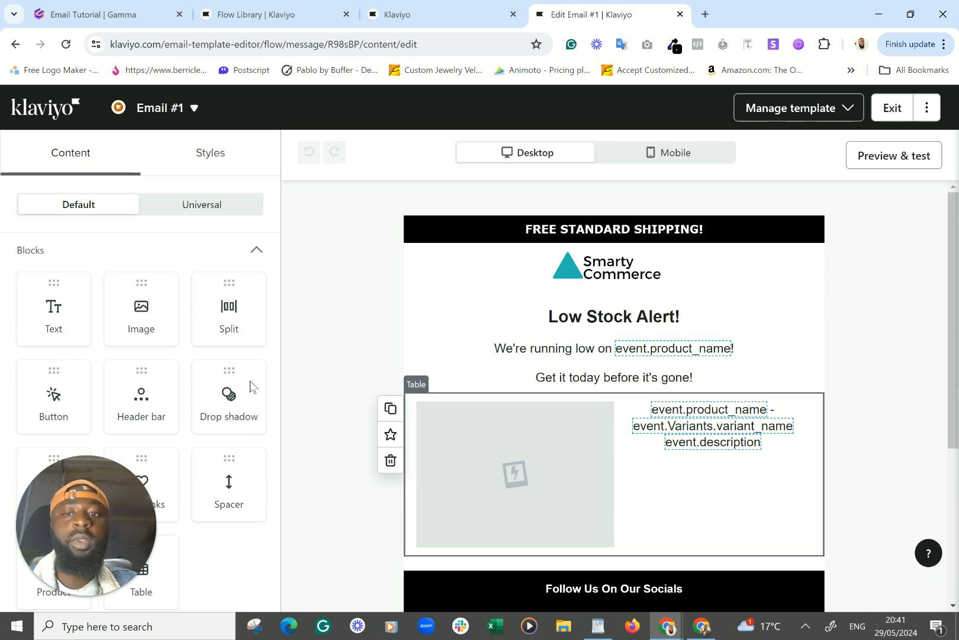
Step: Add a Button block to the email directly below the product table
{"action": "left_click_drag", "start_coordinate": [77, 418], "coordinate": [724, 472]}
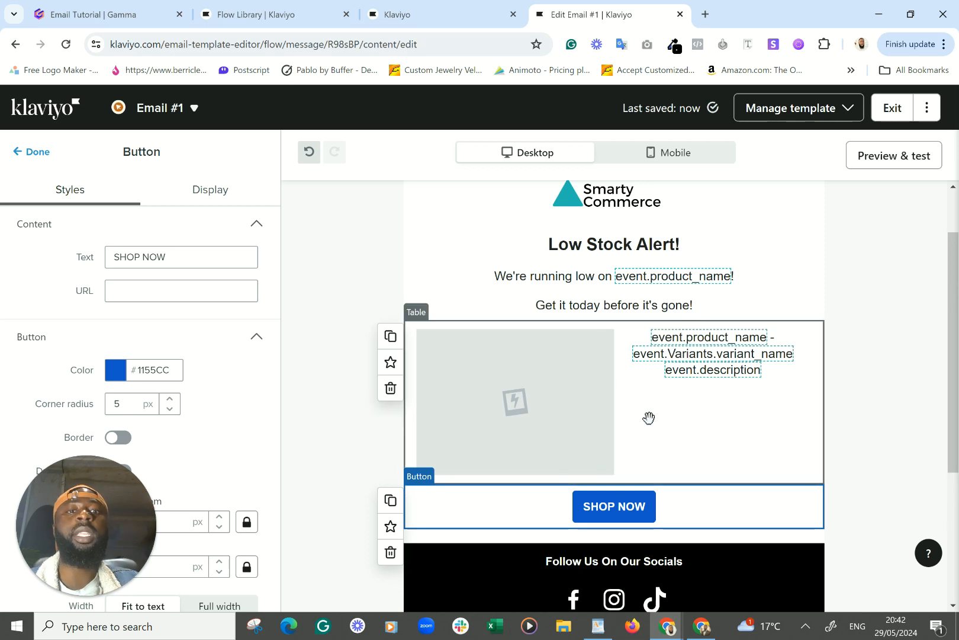
{"action": "scroll", "coordinate": [533, 309], "scroll_direction": "up", "scroll_amount": 2}
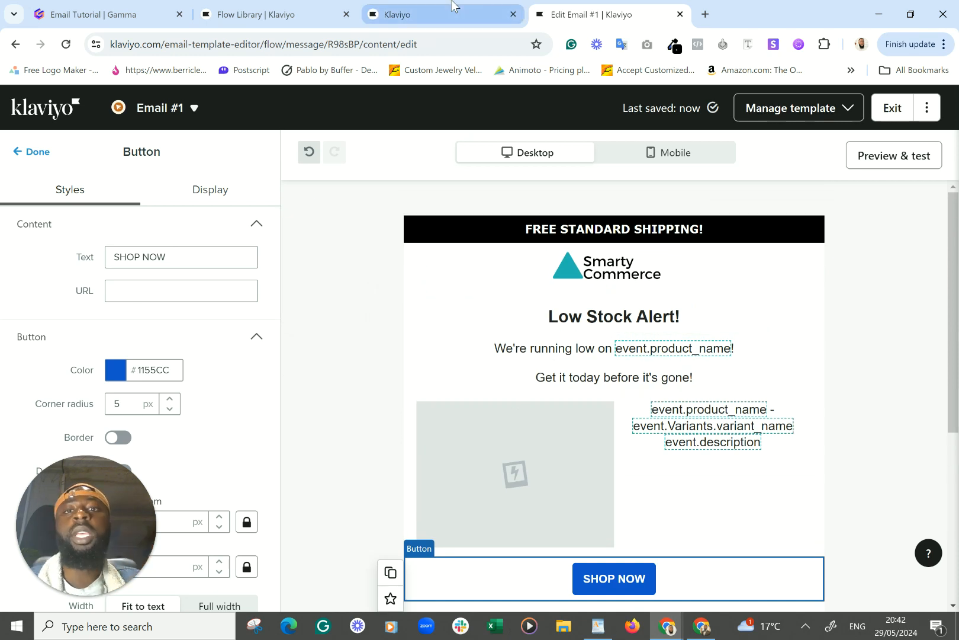
{"action": "mouse_move", "coordinate": [452, 5]}
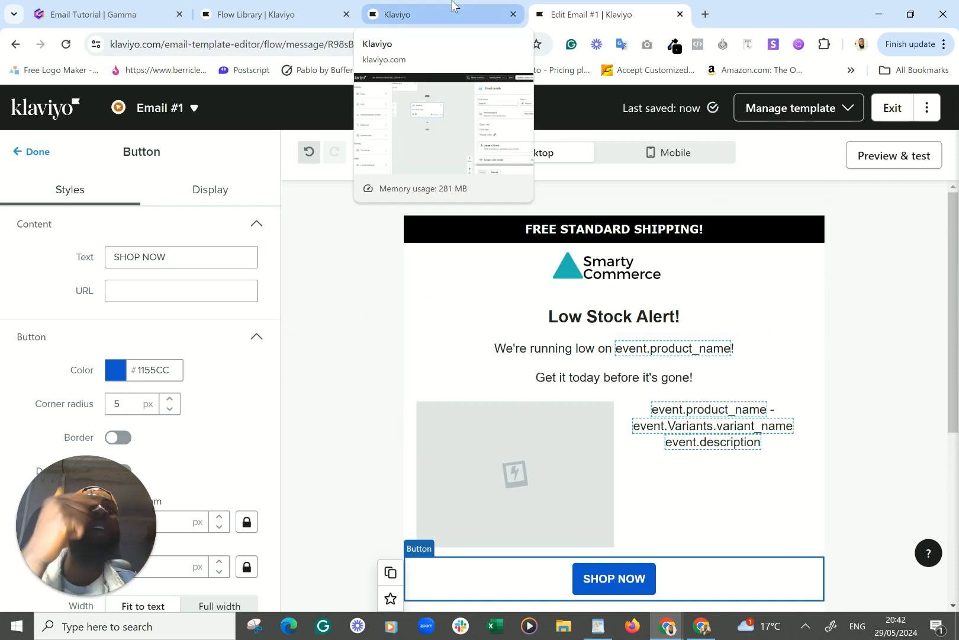